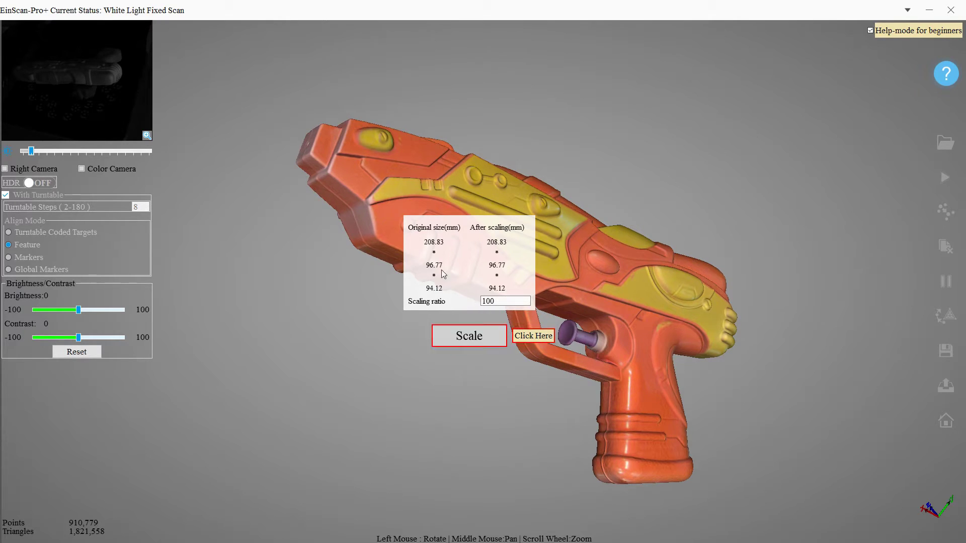
- Apply the scaling ratio of 100 to the scanned water gun and inspect the model from several angles
{"action": "left_click", "coordinate": [472, 339]}
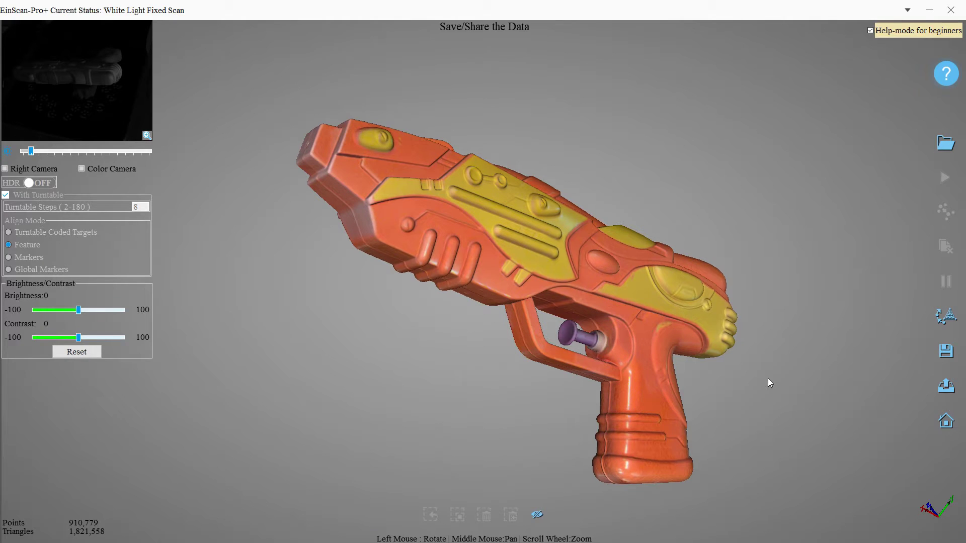
{"action": "left_click_drag", "start_coordinate": [504, 394], "coordinate": [850, 237]}
{"action": "left_click_drag", "start_coordinate": [431, 301], "coordinate": [300, 267]}
{"action": "left_click_drag", "start_coordinate": [517, 373], "coordinate": [439, 367]}
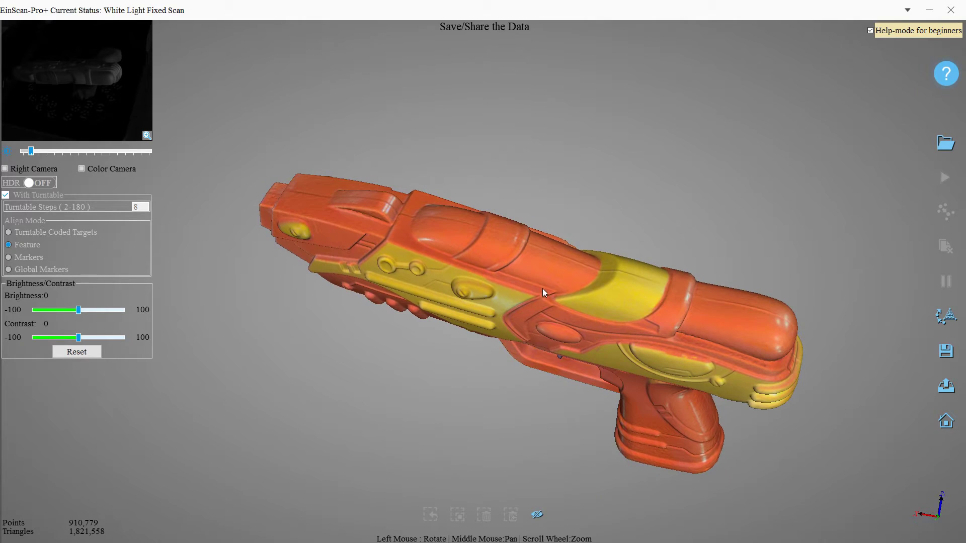
{"action": "left_click_drag", "start_coordinate": [543, 290], "coordinate": [624, 152]}
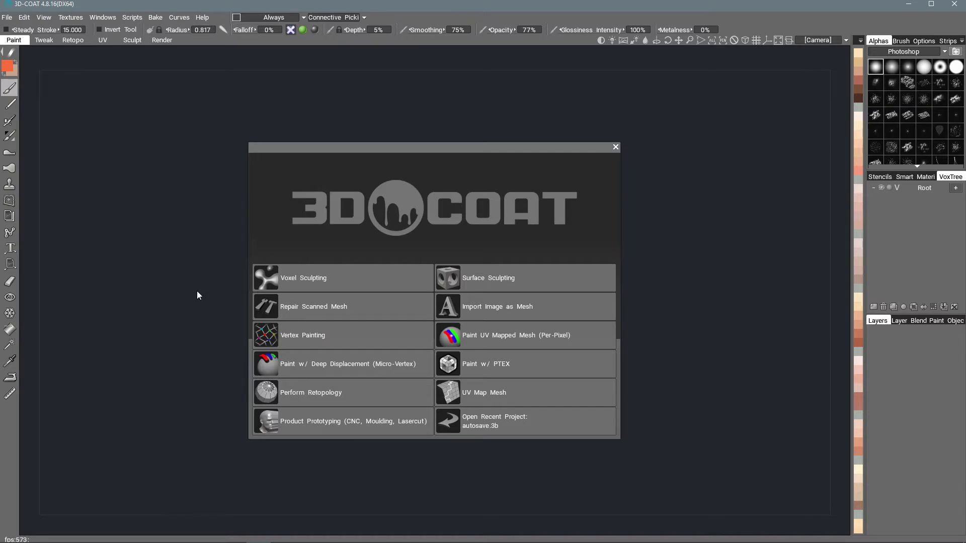
- In 3D-Coat, start an empty surface sculpting scene and show the grid
{"action": "left_click", "coordinate": [520, 279]}
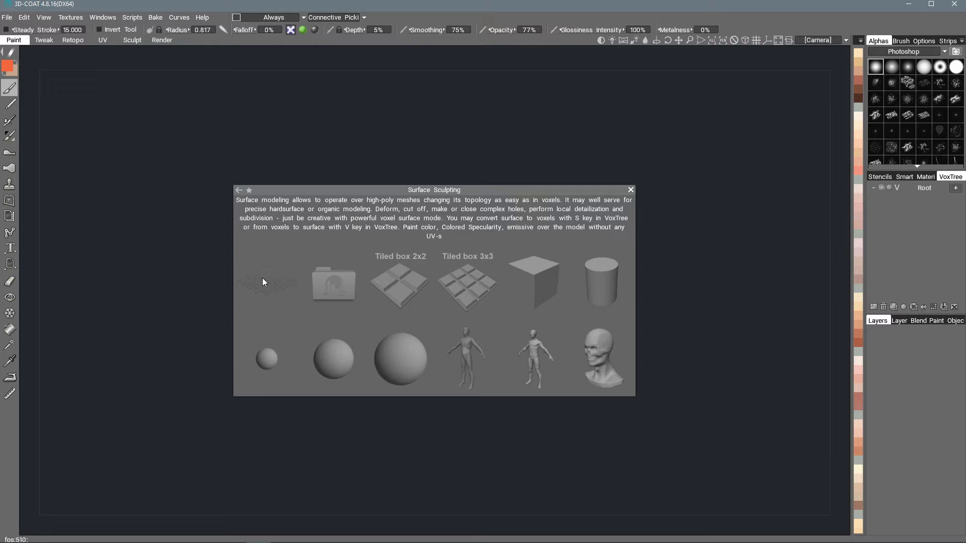
{"action": "left_click", "coordinate": [264, 285]}
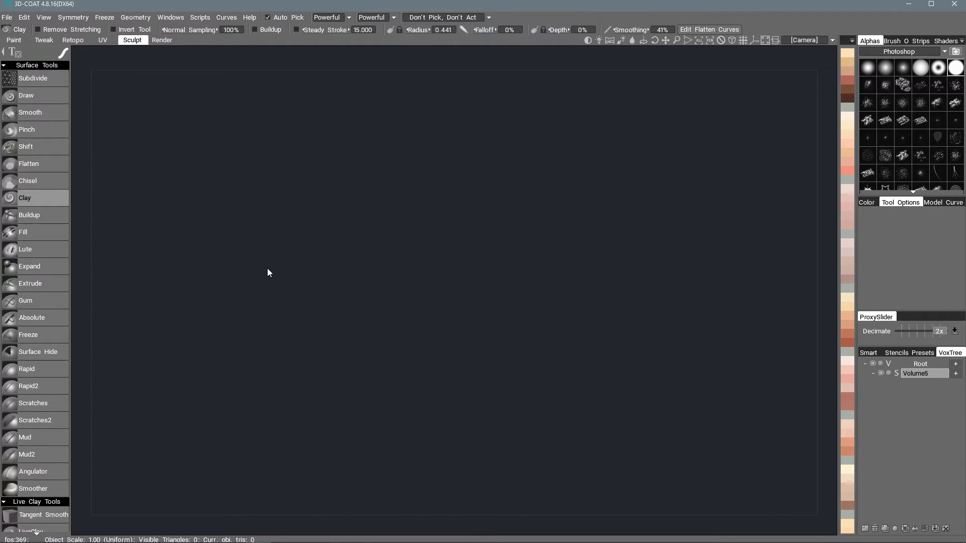
{"action": "left_click", "coordinate": [743, 41]}
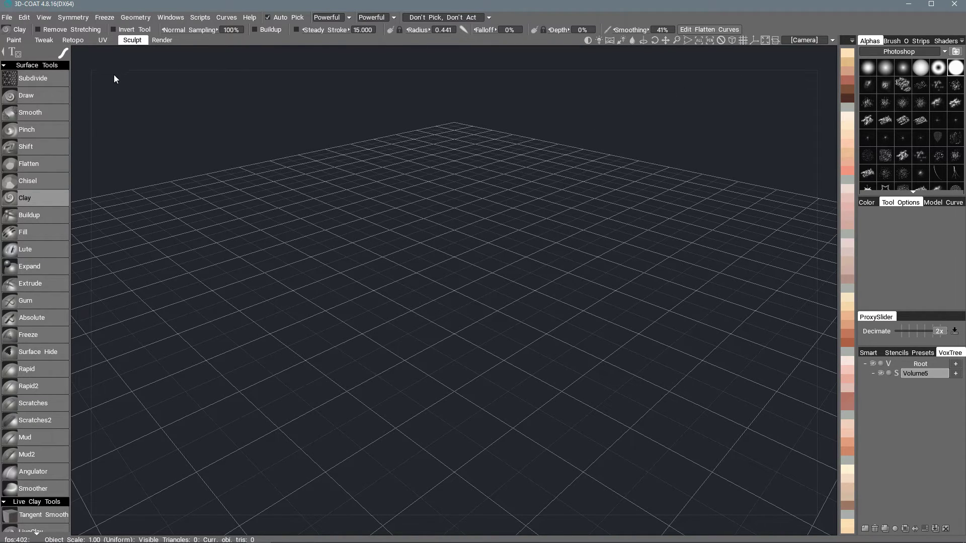
- Start an object import and load the mesh Scan_watergun.obj from the watergun_vid folder
{"action": "scroll", "coordinate": [46, 182], "scroll_direction": "down", "scroll_amount": 10}
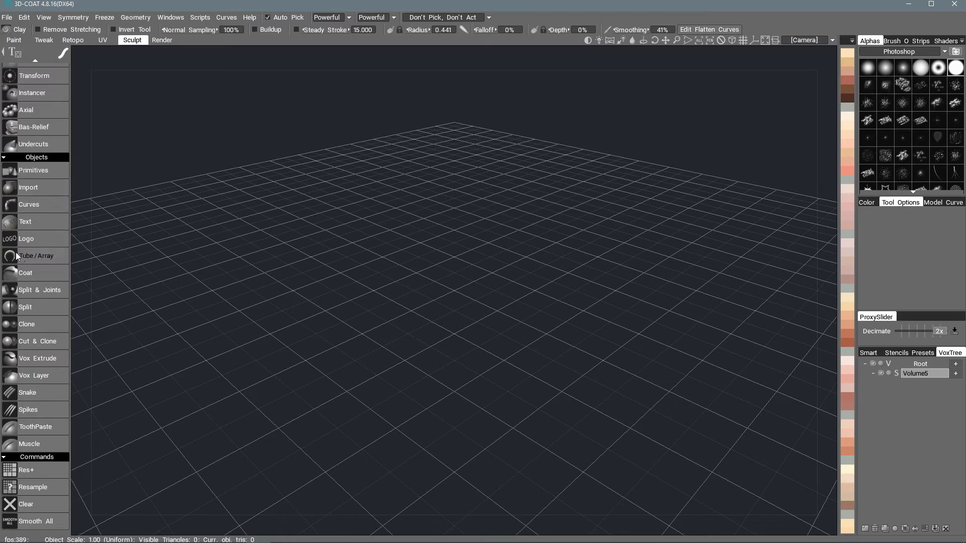
{"action": "left_click", "coordinate": [41, 187]}
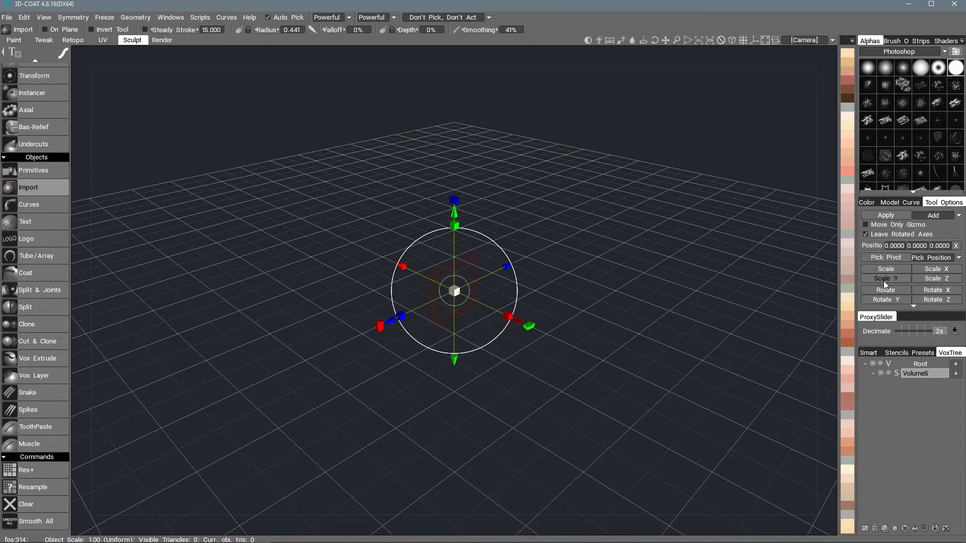
{"action": "scroll", "coordinate": [900, 265], "scroll_direction": "down", "scroll_amount": 3}
{"action": "scroll", "coordinate": [900, 265], "scroll_direction": "down", "scroll_amount": 2}
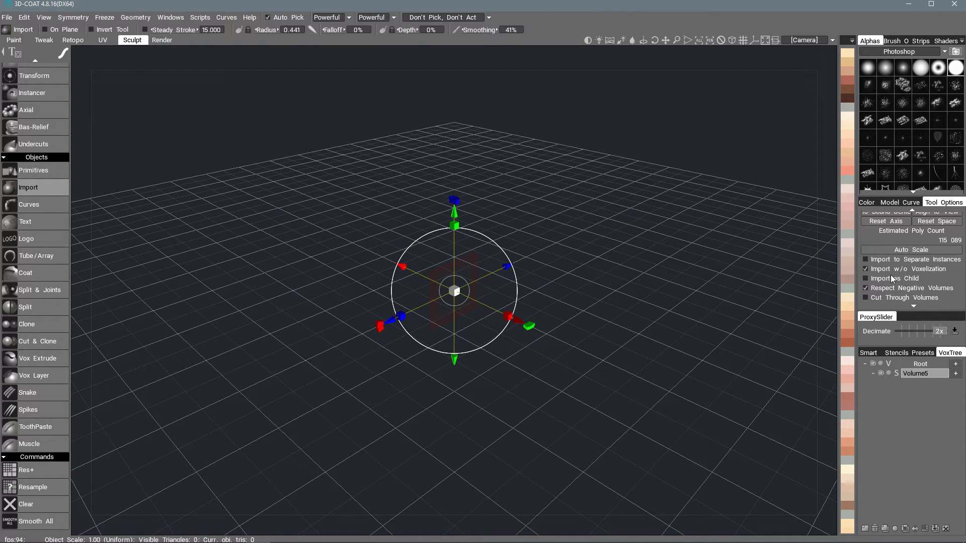
{"action": "scroll", "coordinate": [893, 282], "scroll_direction": "down", "scroll_amount": 3}
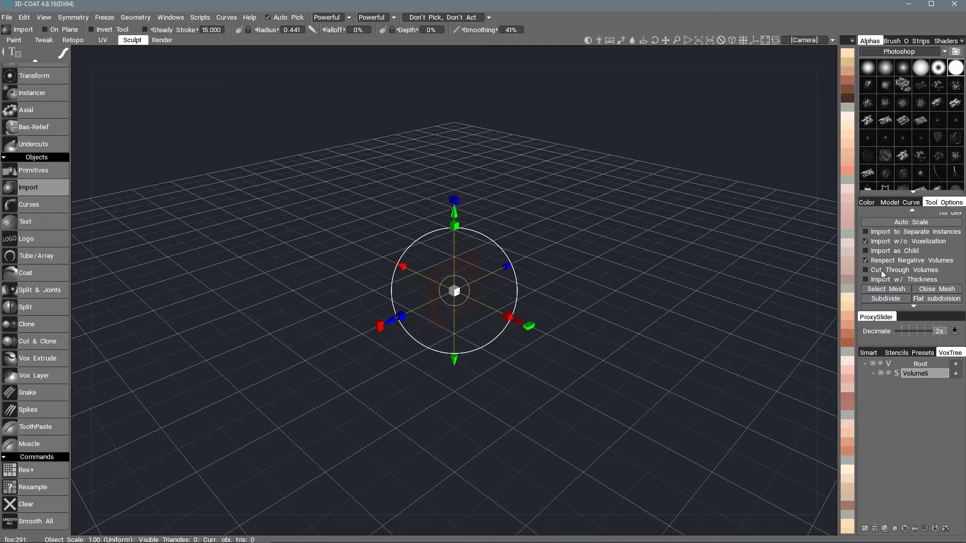
{"action": "scroll", "coordinate": [892, 277], "scroll_direction": "down", "scroll_amount": 1}
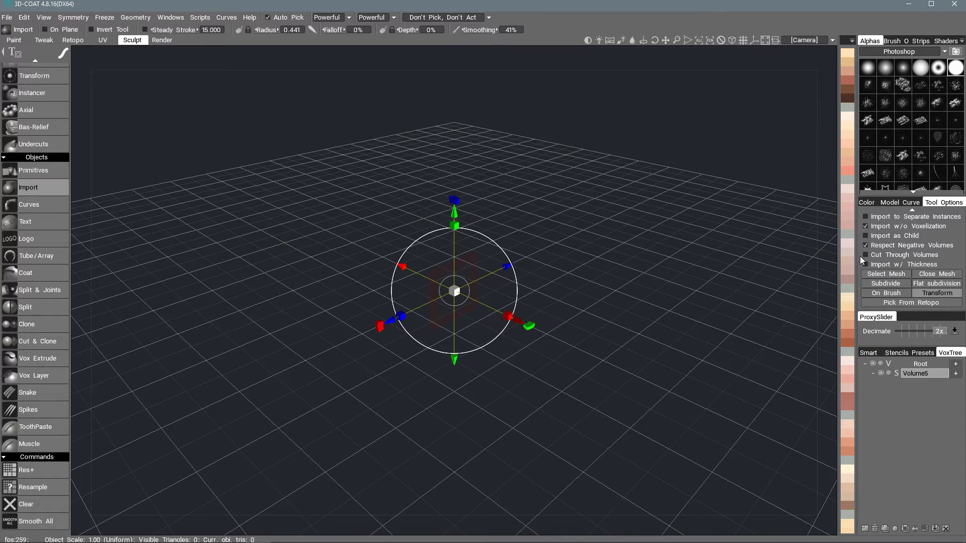
{"action": "left_click", "coordinate": [881, 273]}
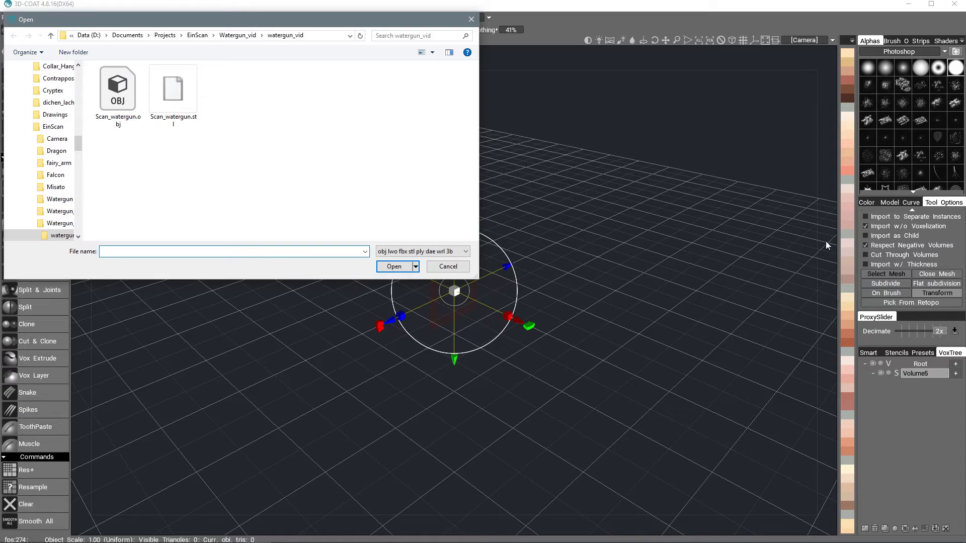
{"action": "left_click", "coordinate": [123, 102]}
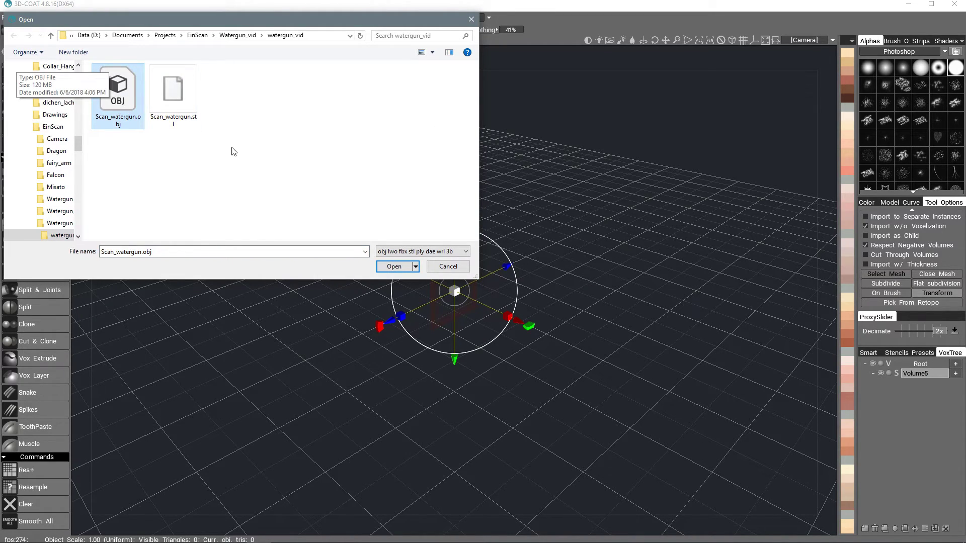
{"action": "left_click", "coordinate": [393, 266]}
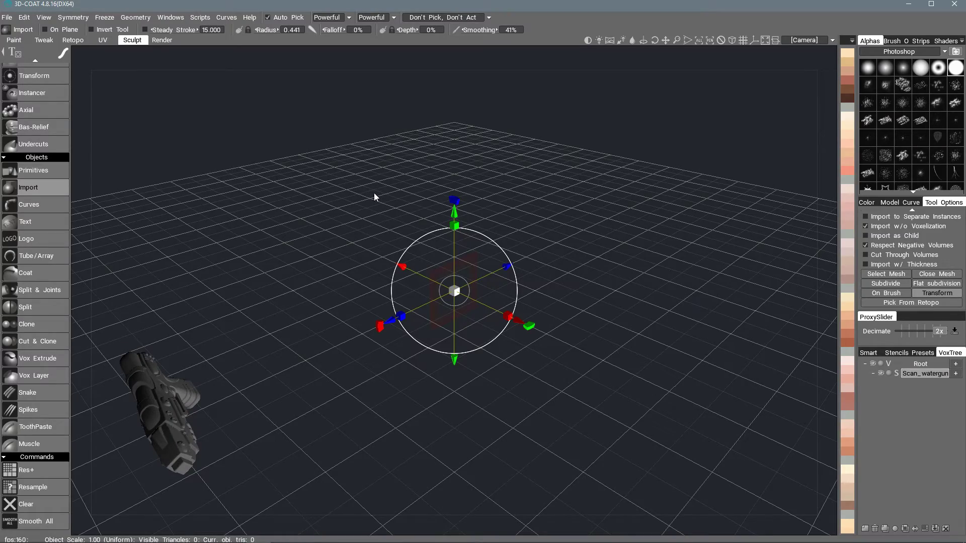
- Move only the transform gizmo onto the water gun, to about 0, 25.68, 481.92
{"action": "left_click_drag", "start_coordinate": [373, 193], "coordinate": [607, 190]}
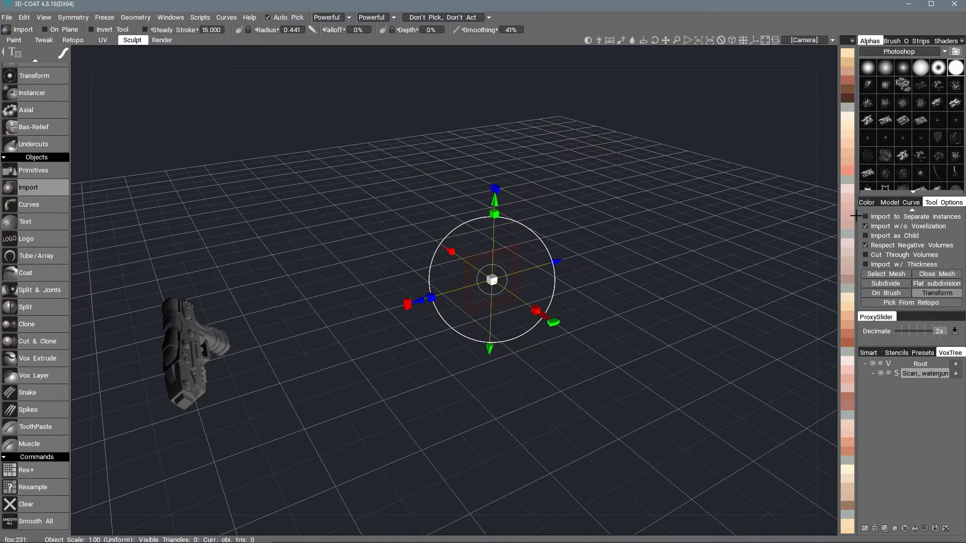
{"action": "left_click_drag", "start_coordinate": [878, 221], "coordinate": [886, 301]}
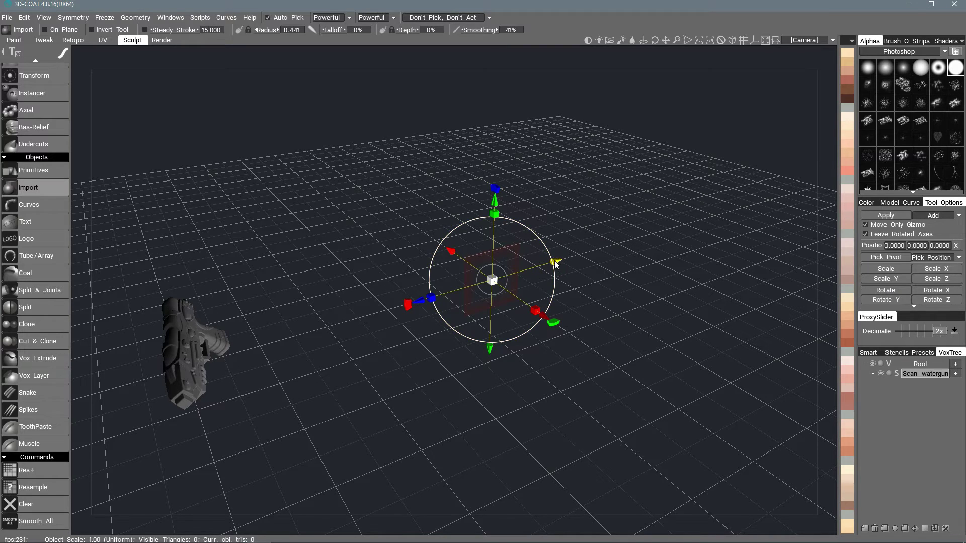
{"action": "left_click_drag", "start_coordinate": [557, 264], "coordinate": [414, 225]}
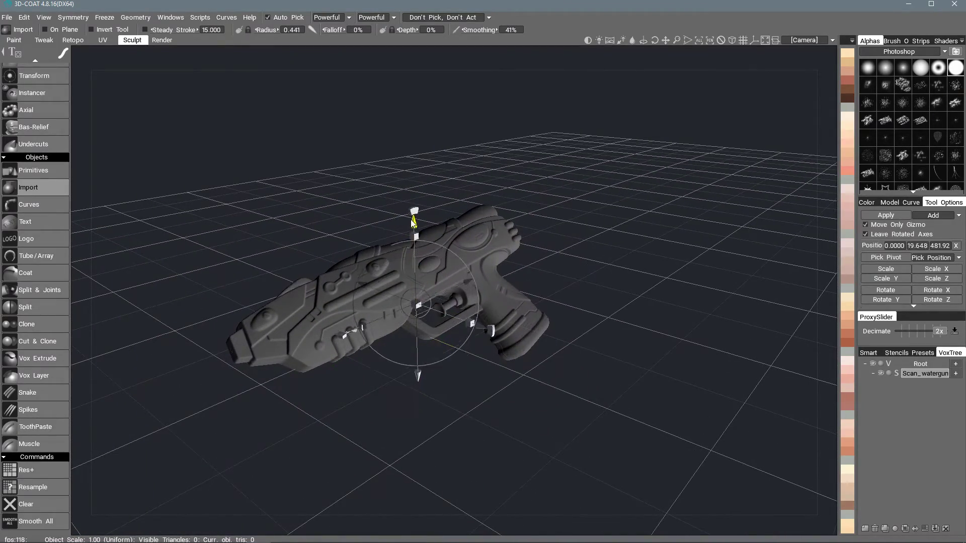
{"action": "left_click_drag", "start_coordinate": [414, 225], "coordinate": [415, 217]}
{"action": "left_click_drag", "start_coordinate": [374, 229], "coordinate": [403, 222]}
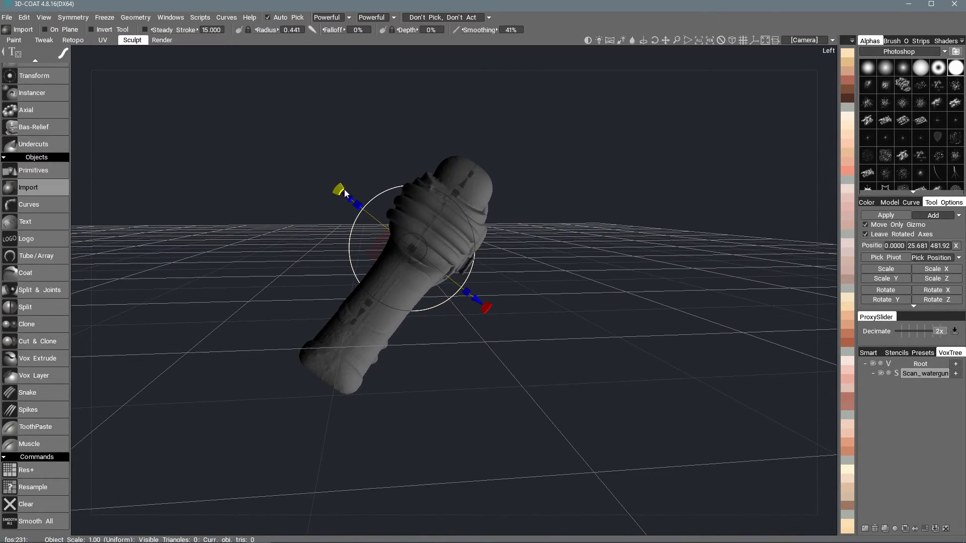
- Turn off Move Only Gizmo and rotate the tilted water gun upright so its grip points down
{"action": "left_click", "coordinate": [866, 225]}
{"action": "left_click_drag", "start_coordinate": [346, 189], "coordinate": [407, 200]}
{"action": "scroll", "coordinate": [407, 200], "scroll_direction": "up", "scroll_amount": 5}
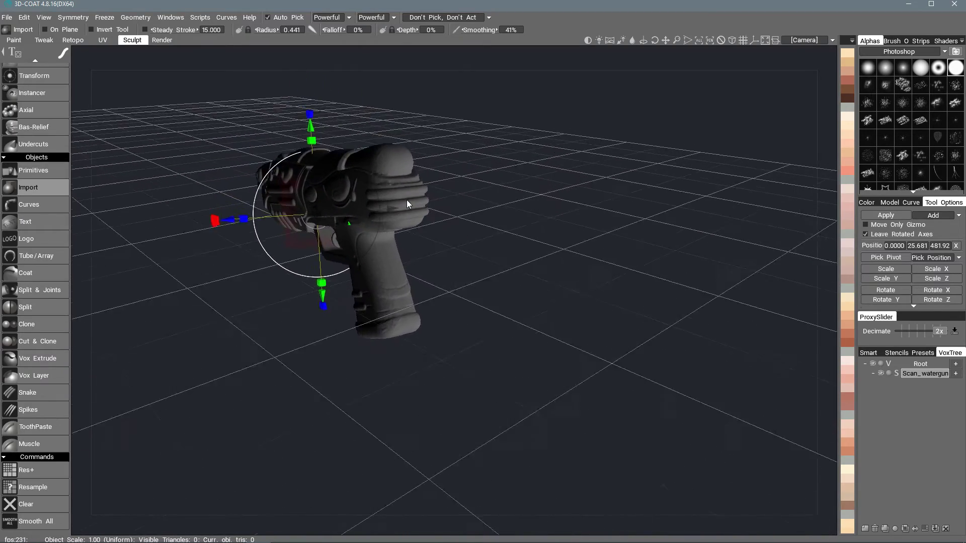
{"action": "scroll", "coordinate": [406, 201], "scroll_direction": "up", "scroll_amount": 5}
- Straighten the water gun from the top view and move it near the grid's centre, to about 6.16, 10.43, 5.33
{"action": "key", "text": "KP_7"}
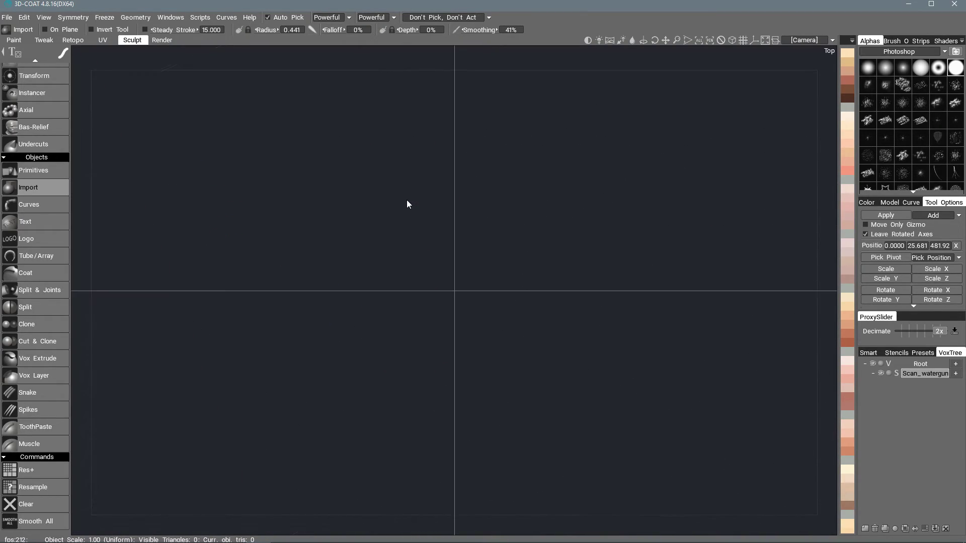
{"action": "scroll", "coordinate": [406, 200], "scroll_direction": "down", "scroll_amount": 8}
{"action": "scroll", "coordinate": [406, 200], "scroll_direction": "down", "scroll_amount": 4}
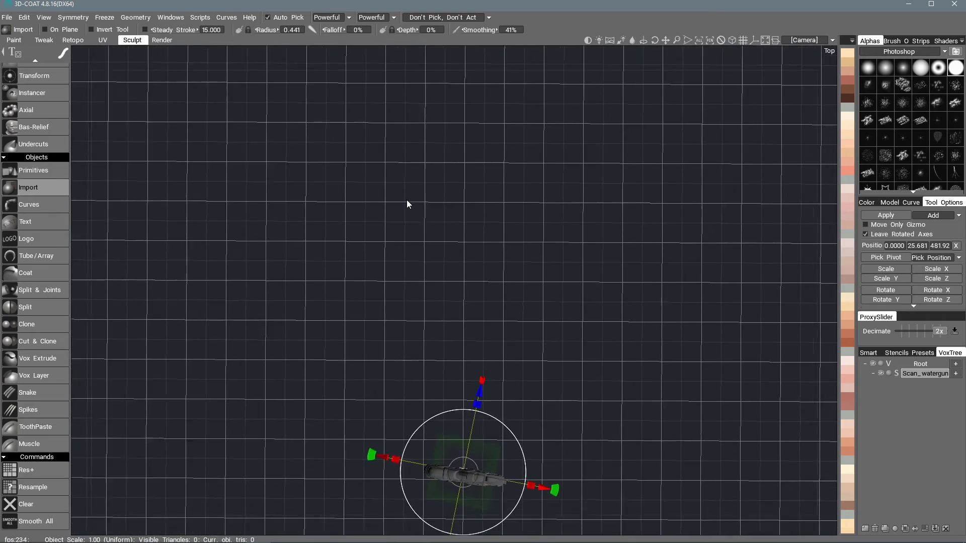
{"action": "scroll", "coordinate": [246, 314], "scroll_direction": "up", "scroll_amount": 6}
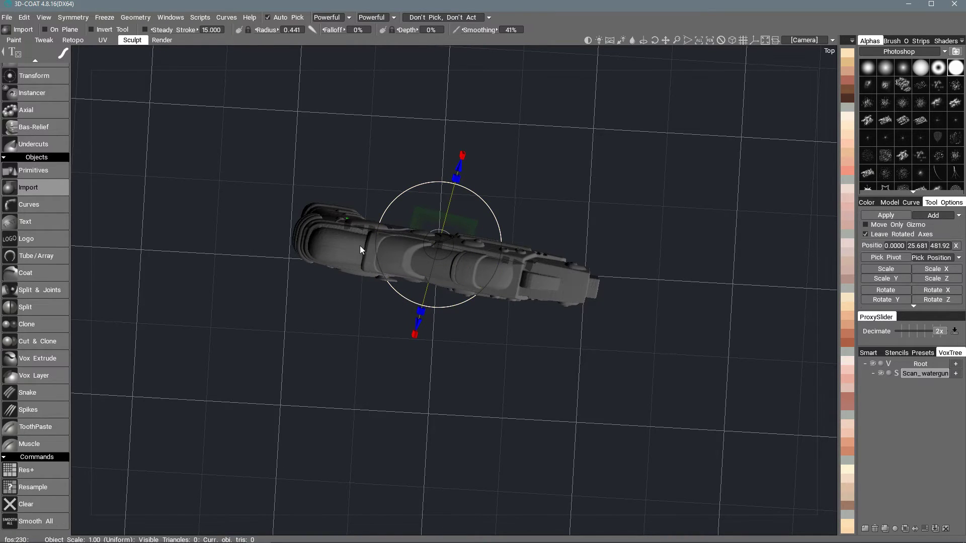
{"action": "left_click_drag", "start_coordinate": [346, 221], "coordinate": [351, 233]}
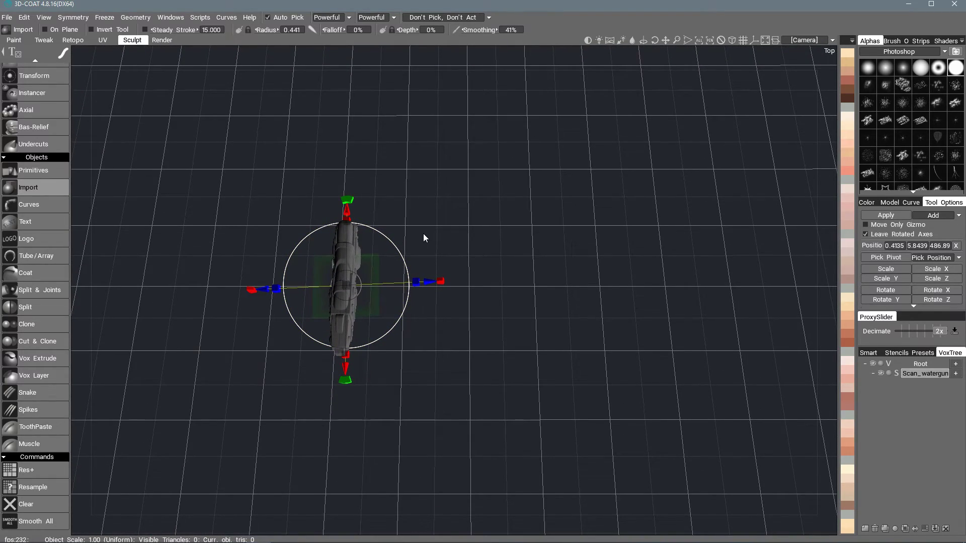
{"action": "key", "text": "KP_5"}
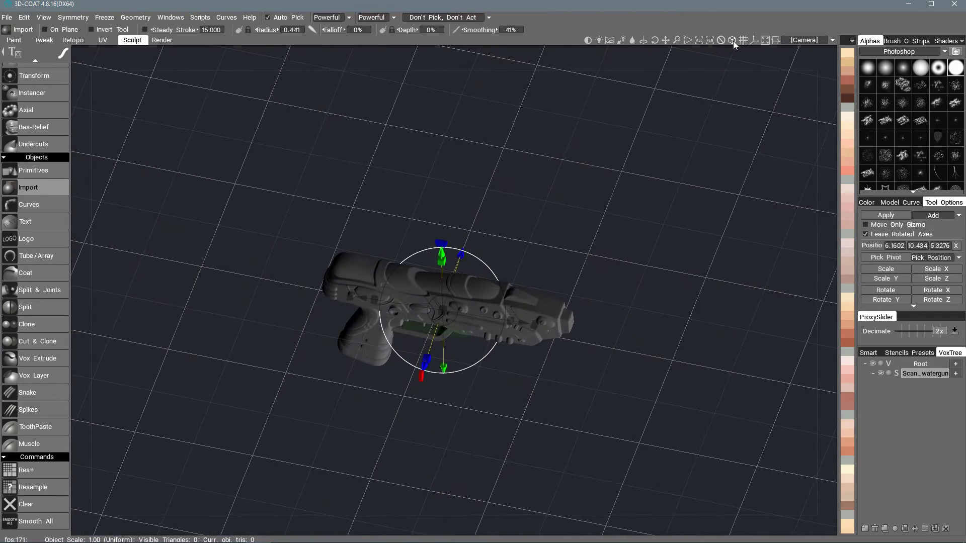
{"action": "left_click", "coordinate": [732, 41]}
{"action": "left_click_drag", "start_coordinate": [723, 48], "coordinate": [761, 125]}
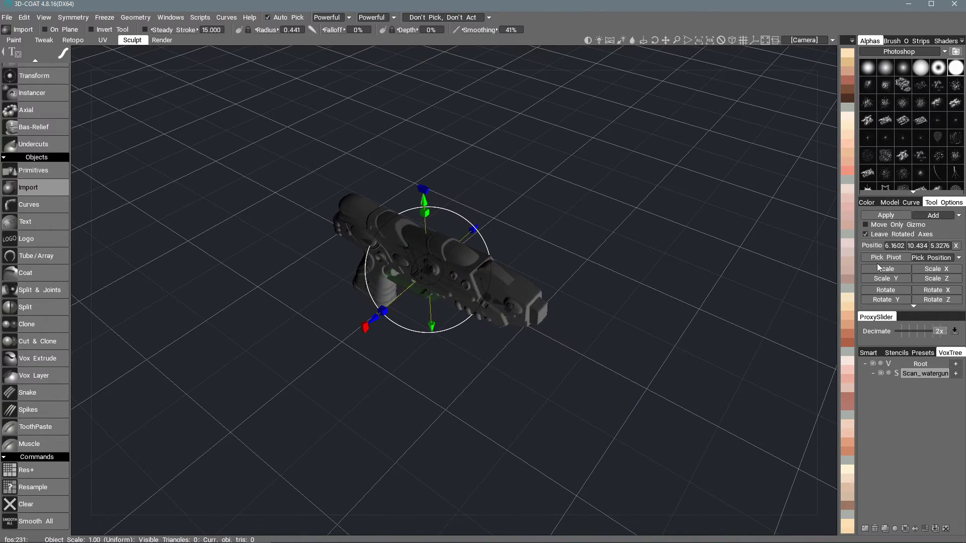
- Apply the import, keeping the object's initial scale and position for export, and switch to the Smooth tool
{"action": "left_click", "coordinate": [883, 216]}
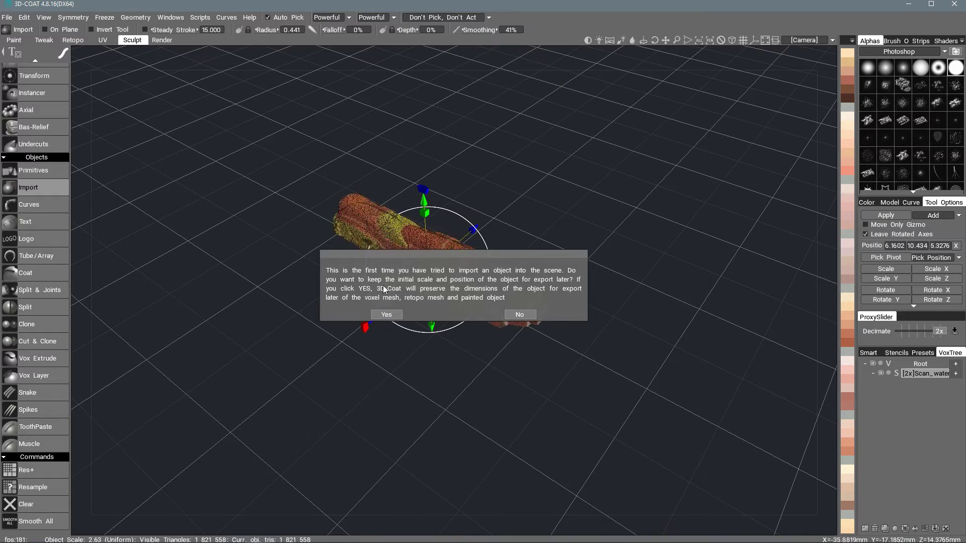
{"action": "left_click", "coordinate": [386, 315]}
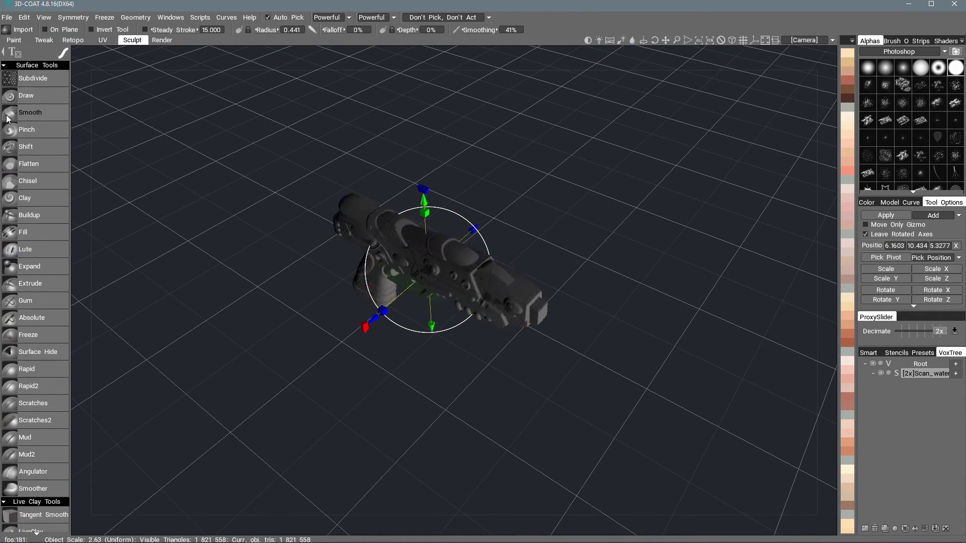
{"action": "left_click", "coordinate": [34, 114]}
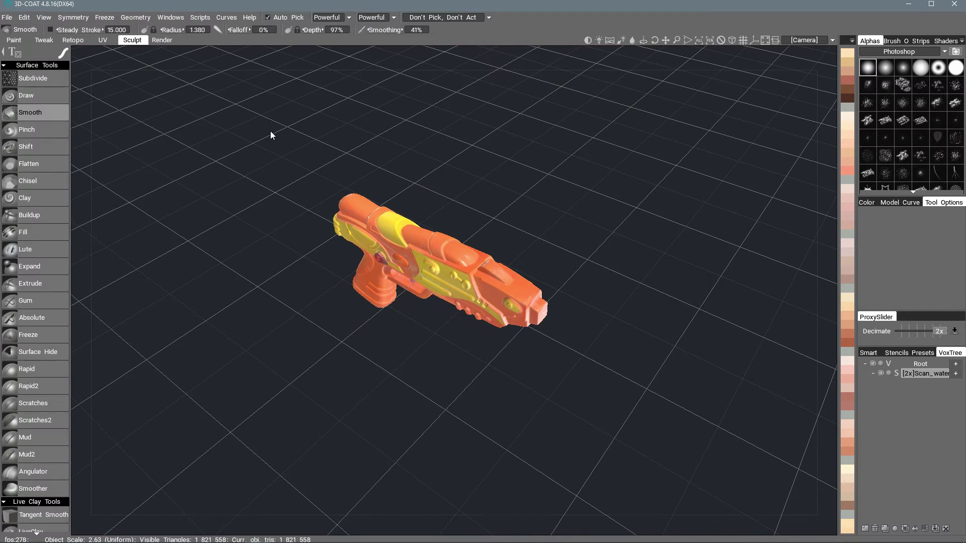
- Hide the grid around the imported water gun
{"action": "left_click_drag", "start_coordinate": [270, 131], "coordinate": [322, 131]}
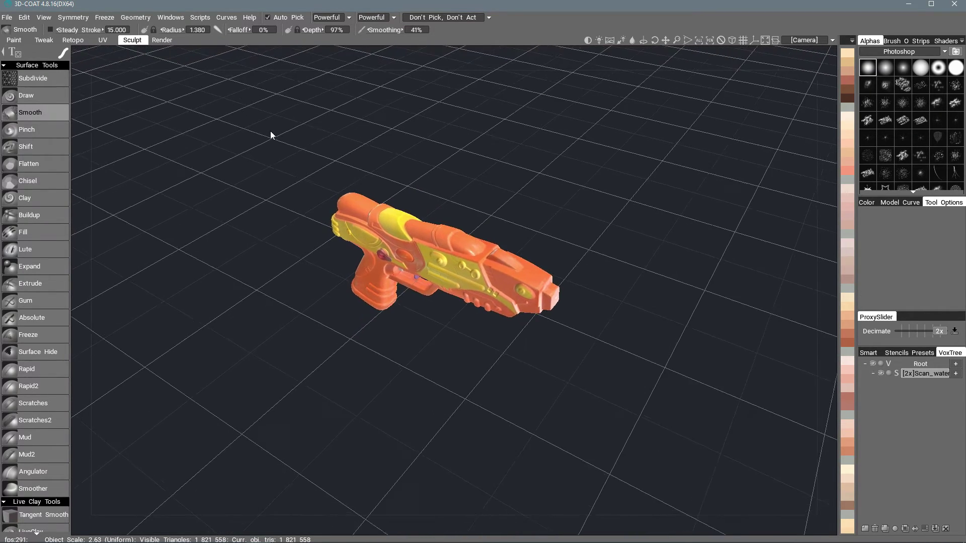
{"action": "right_click_drag", "start_coordinate": [322, 132], "coordinate": [541, 191]}
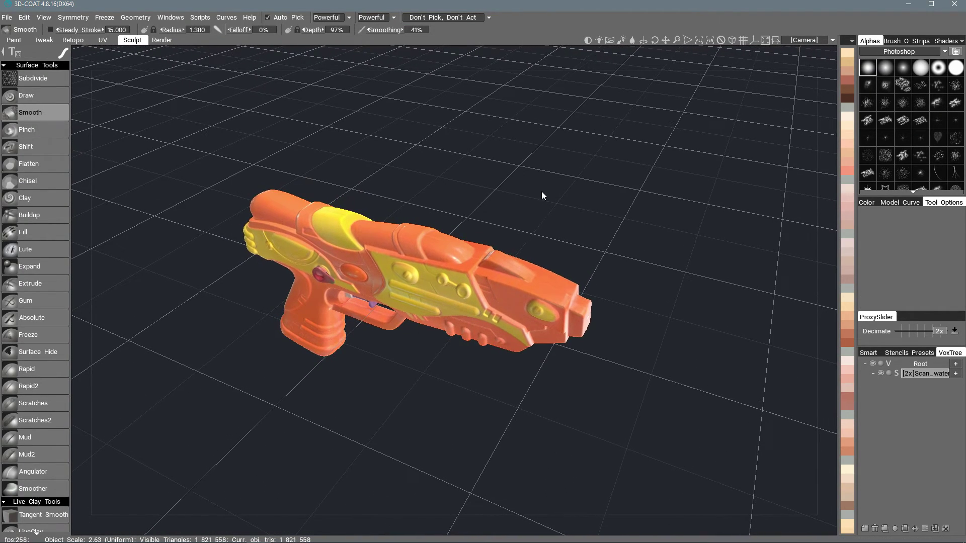
{"action": "left_click", "coordinate": [741, 42]}
- Examine the coloured surface of the water gun scan along its side, from the grip and trigger to the front barrel
{"action": "left_click_drag", "start_coordinate": [423, 163], "coordinate": [230, 249]}
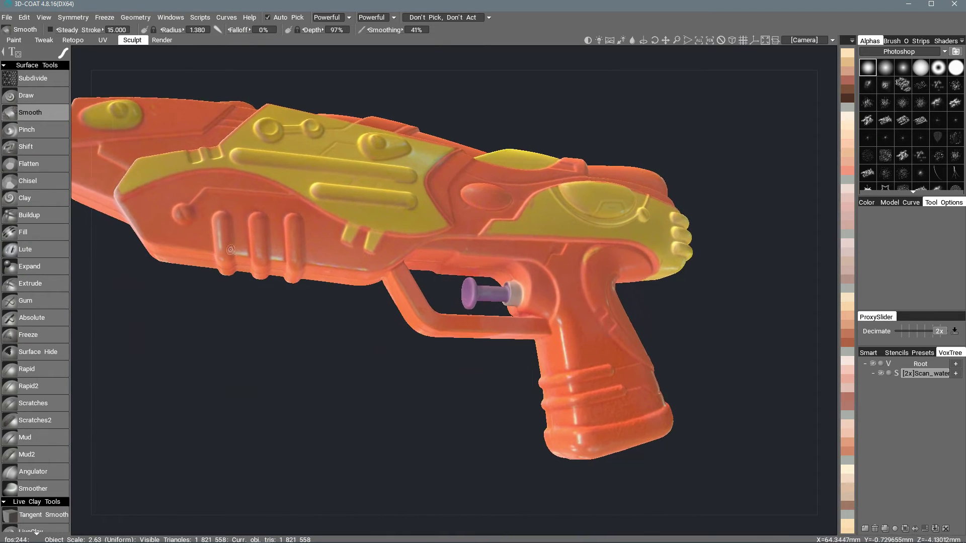
{"action": "middle_click_drag", "start_coordinate": [566, 354], "coordinate": [502, 291]}
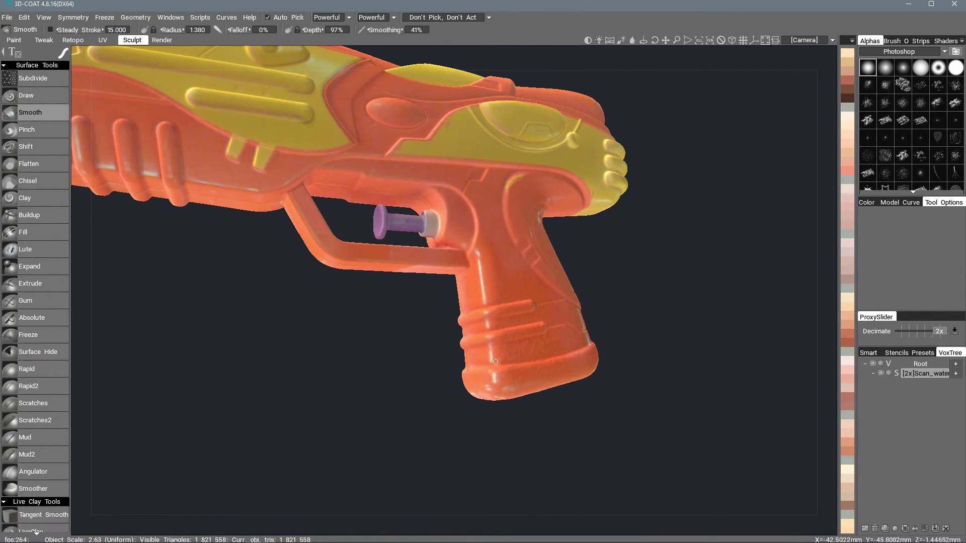
{"action": "middle_click_drag", "start_coordinate": [482, 309], "coordinate": [584, 416], "text": "alt"}
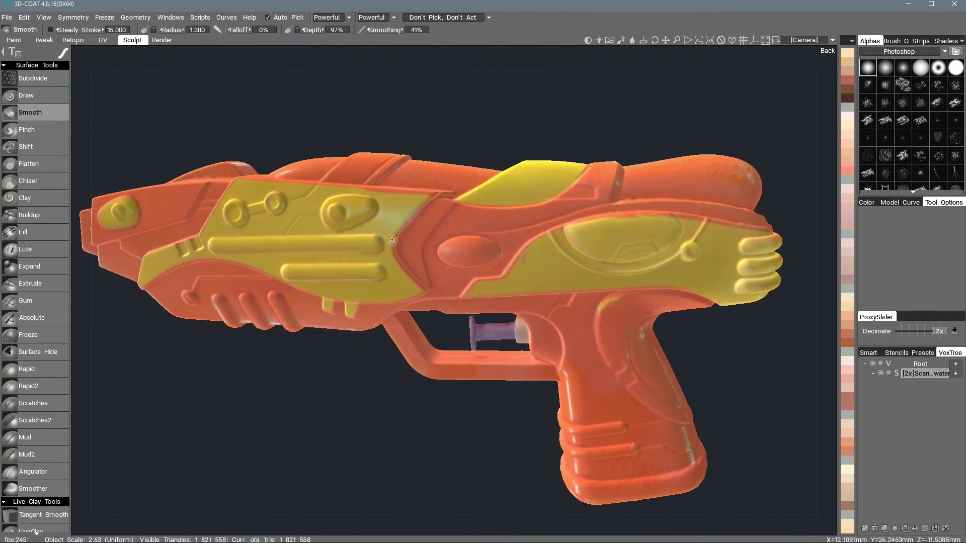
{"action": "left_click_drag", "start_coordinate": [347, 176], "coordinate": [392, 239], "text": "alt"}
{"action": "right_click_drag", "start_coordinate": [393, 238], "coordinate": [366, 183]}
{"action": "mouse_move", "coordinate": [366, 183]}
{"action": "left_mouse_down", "text": "alt"}
{"action": "mouse_move", "coordinate": [332, 183]}
{"action": "mouse_move", "coordinate": [336, 205]}
{"action": "mouse_move", "coordinate": [309, 244]}
{"action": "mouse_move", "coordinate": [352, 226]}
{"action": "mouse_move", "coordinate": [363, 239]}
{"action": "mouse_move", "coordinate": [371, 218]}
{"action": "left_mouse_up", "text": "alt"}
{"action": "scroll", "coordinate": [334, 205], "scroll_direction": "up", "scroll_amount": 5}
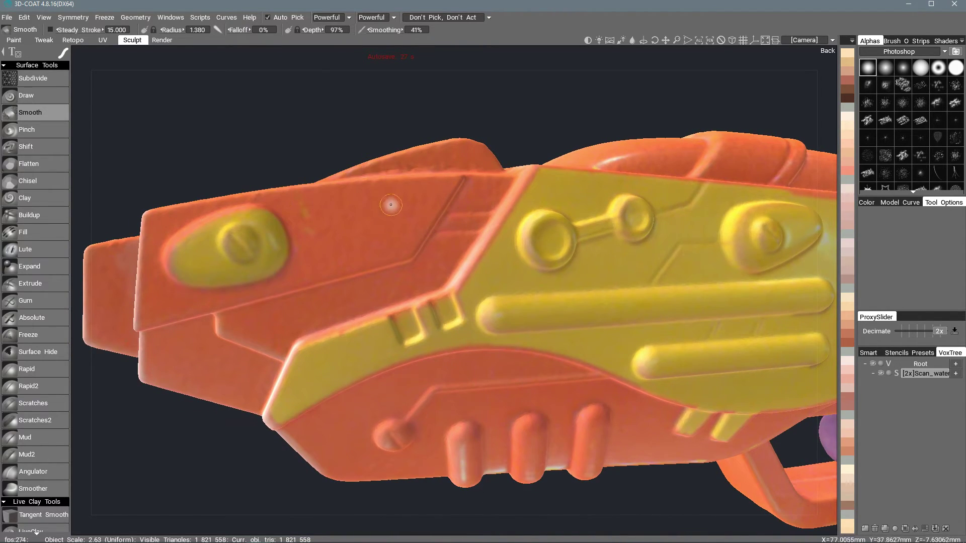
{"action": "mouse_move", "coordinate": [322, 192]}
{"action": "left_mouse_down", "text": "alt"}
{"action": "mouse_move", "coordinate": [367, 211]}
{"action": "mouse_move", "coordinate": [371, 195]}
{"action": "left_mouse_up", "text": "alt"}
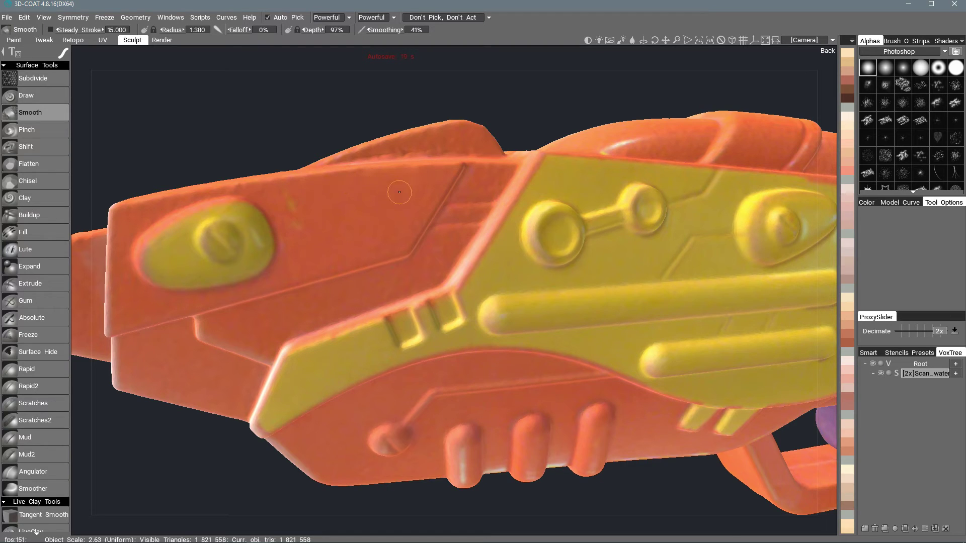
- Display the water gun as Relief Only and examine the uncoloured surface of its front barrel and side panels
{"action": "left_click_drag", "start_coordinate": [313, 187], "coordinate": [398, 199], "text": "alt"}
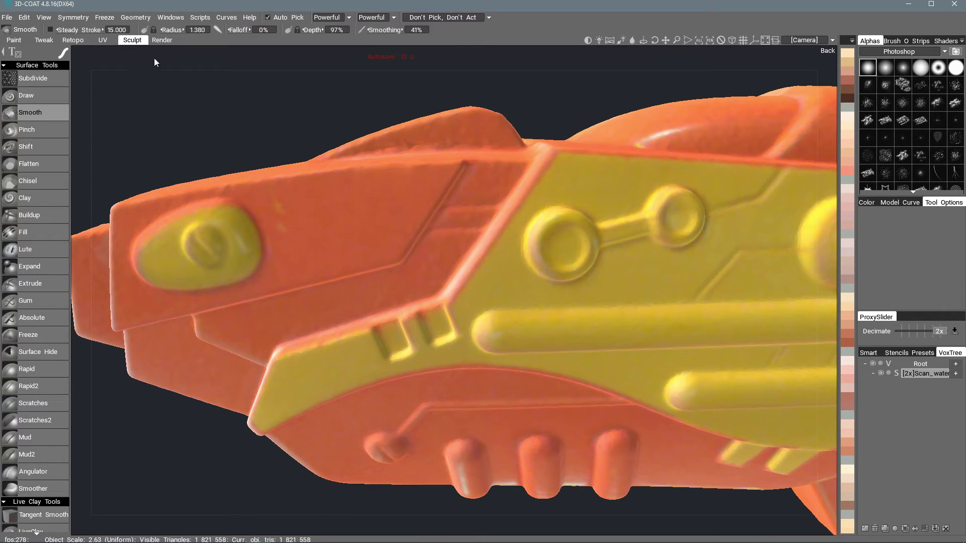
{"action": "left_click", "coordinate": [40, 18]}
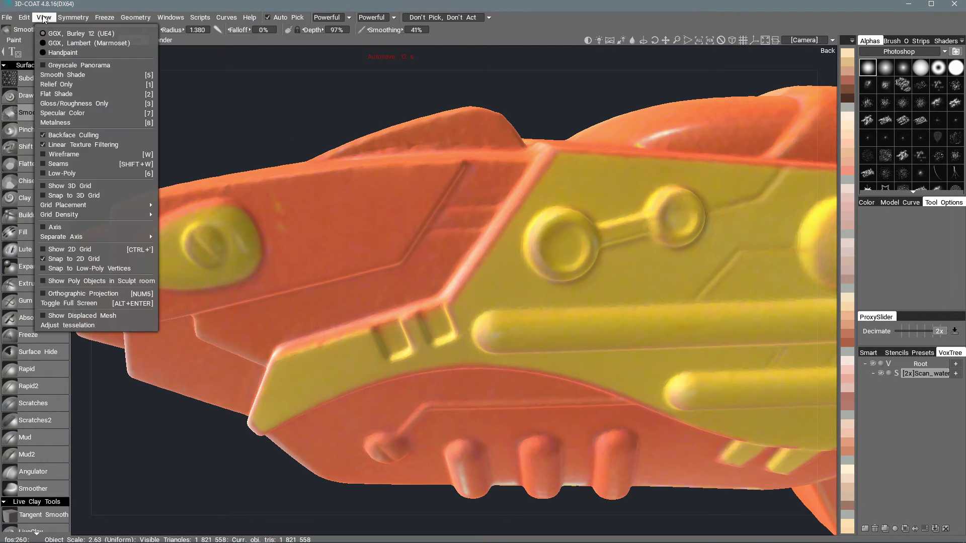
{"action": "left_click", "coordinate": [65, 85]}
{"action": "mouse_move", "coordinate": [335, 173]}
{"action": "left_mouse_down", "text": "alt"}
{"action": "mouse_move", "coordinate": [355, 201]}
{"action": "mouse_move", "coordinate": [388, 192]}
{"action": "mouse_move", "coordinate": [377, 250]}
{"action": "mouse_move", "coordinate": [353, 249]}
{"action": "left_mouse_up", "text": "alt"}
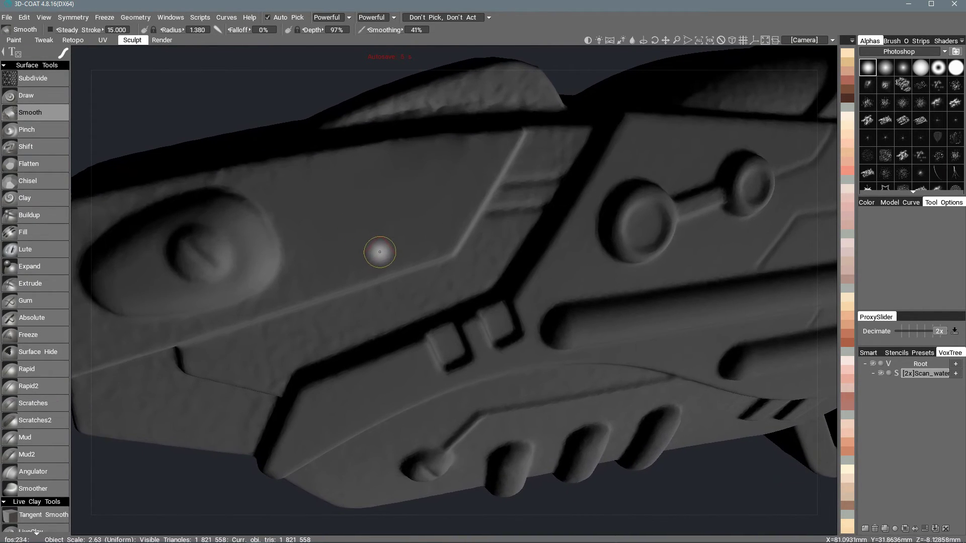
{"action": "mouse_move", "coordinate": [367, 185]}
{"action": "middle_mouse_down"}
{"action": "mouse_move", "coordinate": [359, 215]}
{"action": "mouse_move", "coordinate": [388, 215]}
{"action": "middle_mouse_up"}
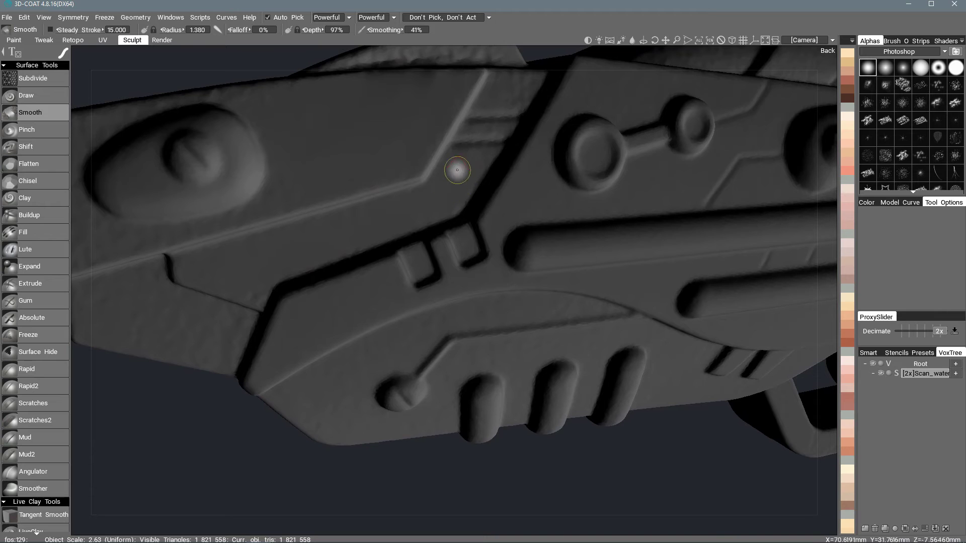
{"action": "mouse_move", "coordinate": [460, 165]}
{"action": "left_mouse_down", "text": "alt"}
{"action": "mouse_move", "coordinate": [440, 170]}
{"action": "mouse_move", "coordinate": [401, 222]}
{"action": "left_mouse_up", "text": "alt"}
{"action": "mouse_move", "coordinate": [488, 221]}
{"action": "left_mouse_down", "text": "alt"}
{"action": "mouse_move", "coordinate": [448, 226]}
{"action": "mouse_move", "coordinate": [360, 185]}
{"action": "left_mouse_up", "text": "alt"}
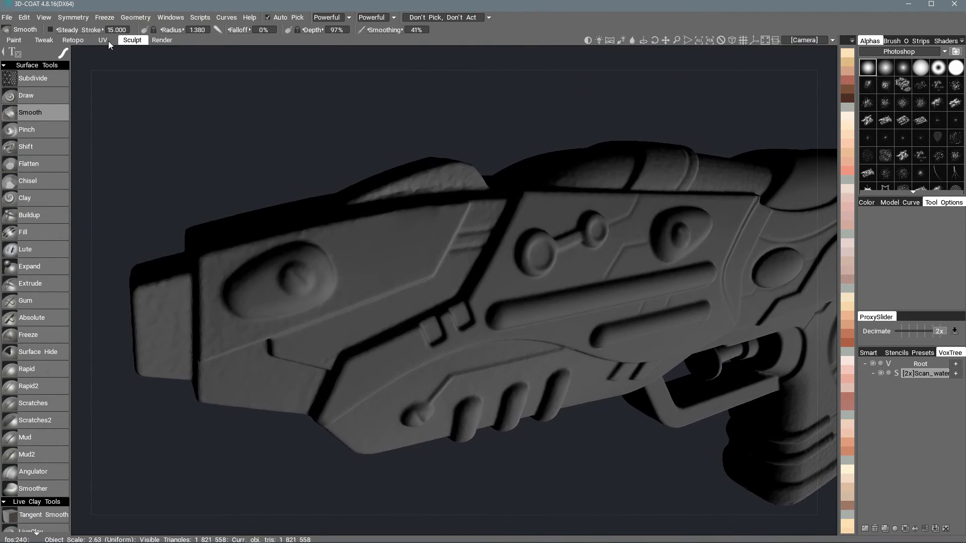
- Return the water gun to the coloured Smooth Shade display
{"action": "left_click", "coordinate": [44, 17]}
{"action": "left_click", "coordinate": [44, 17]}
{"action": "left_click", "coordinate": [43, 17]}
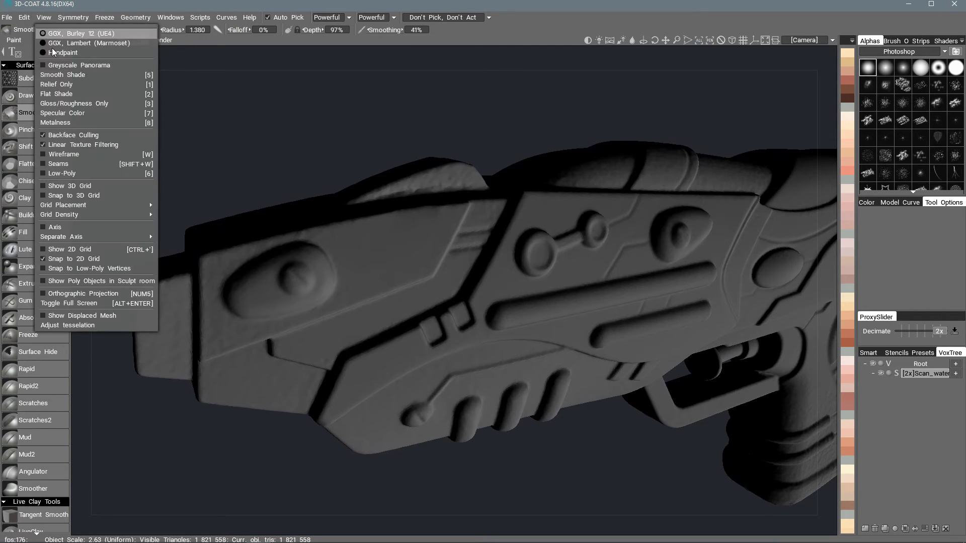
{"action": "left_click", "coordinate": [71, 76]}
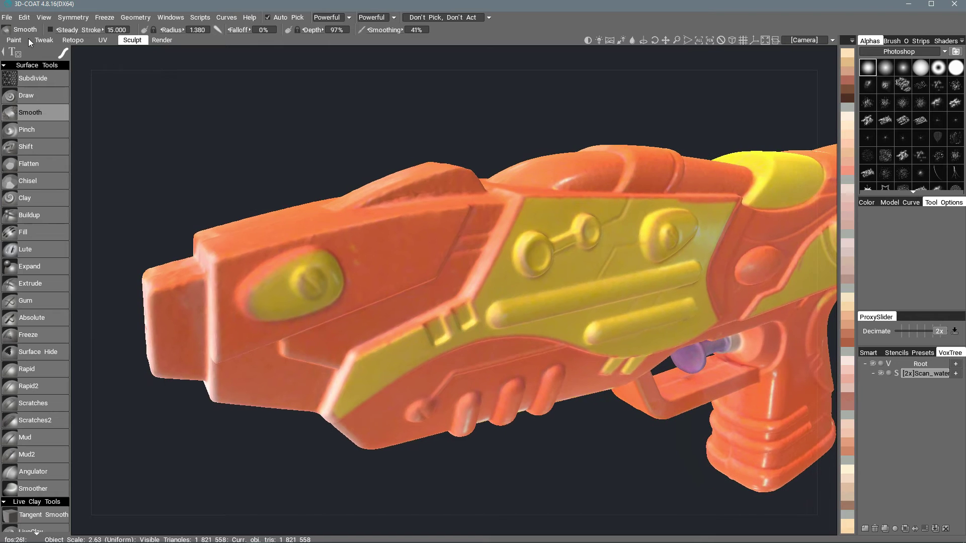
- Switch to the Paint room and paint over the white highlight streak on the front of the grip with the orange body colour
{"action": "left_click", "coordinate": [14, 40]}
{"action": "left_click_drag", "start_coordinate": [302, 85], "coordinate": [166, 70]}
{"action": "middle_click_drag", "start_coordinate": [639, 347], "coordinate": [463, 224]}
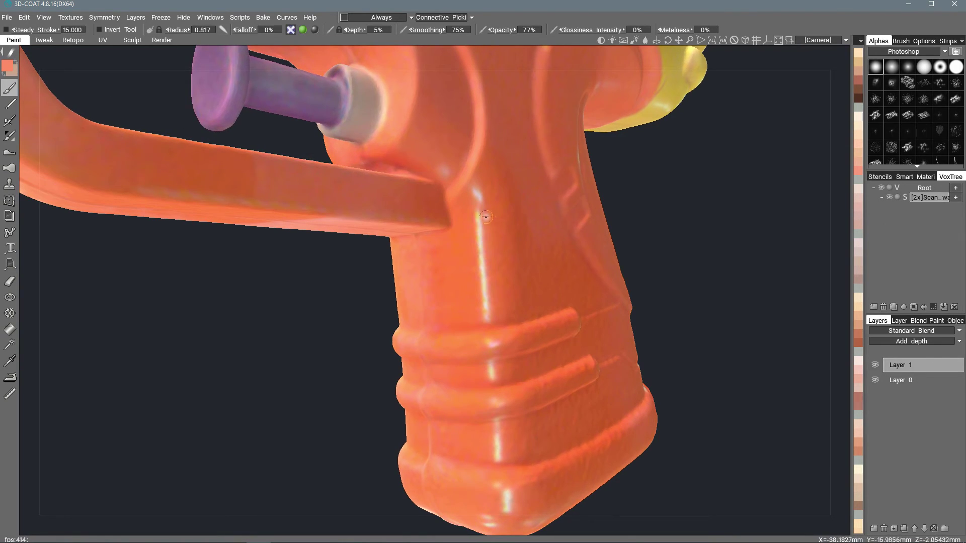
{"action": "mouse_move", "coordinate": [470, 206]}
{"action": "left_mouse_down", "text": "alt"}
{"action": "mouse_move", "coordinate": [491, 213]}
{"action": "mouse_move", "coordinate": [481, 226]}
{"action": "mouse_move", "coordinate": [482, 316]}
{"action": "left_mouse_up", "text": "alt"}
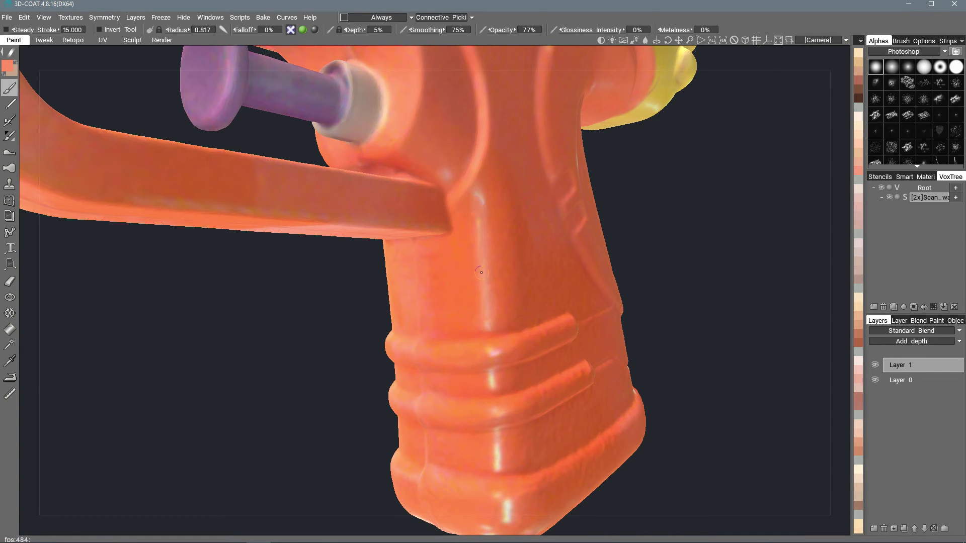
{"action": "left_click_drag", "start_coordinate": [490, 323], "coordinate": [447, 269], "text": "alt"}
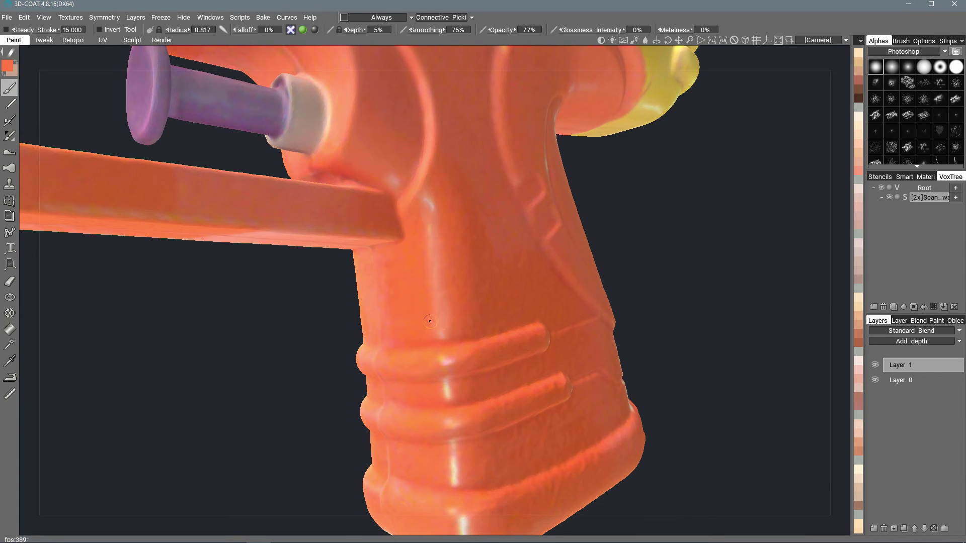
{"action": "left_click_drag", "start_coordinate": [430, 216], "coordinate": [436, 227], "text": "alt"}
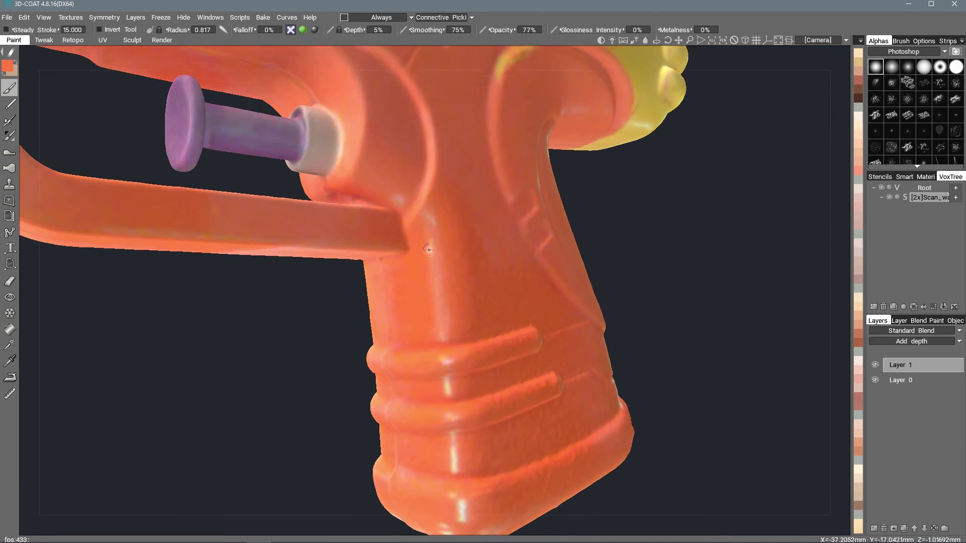
- Examine the coloured scan across the whole side of the water gun and close up around the raised edges above the grip
{"action": "right_click_drag", "start_coordinate": [437, 227], "coordinate": [442, 201], "text": "alt"}
{"action": "left_click_drag", "start_coordinate": [443, 201], "coordinate": [464, 217], "text": "alt"}
{"action": "right_click_drag", "start_coordinate": [464, 217], "coordinate": [468, 204], "text": "alt"}
{"action": "middle_click_drag", "start_coordinate": [467, 204], "coordinate": [538, 231], "text": "alt"}
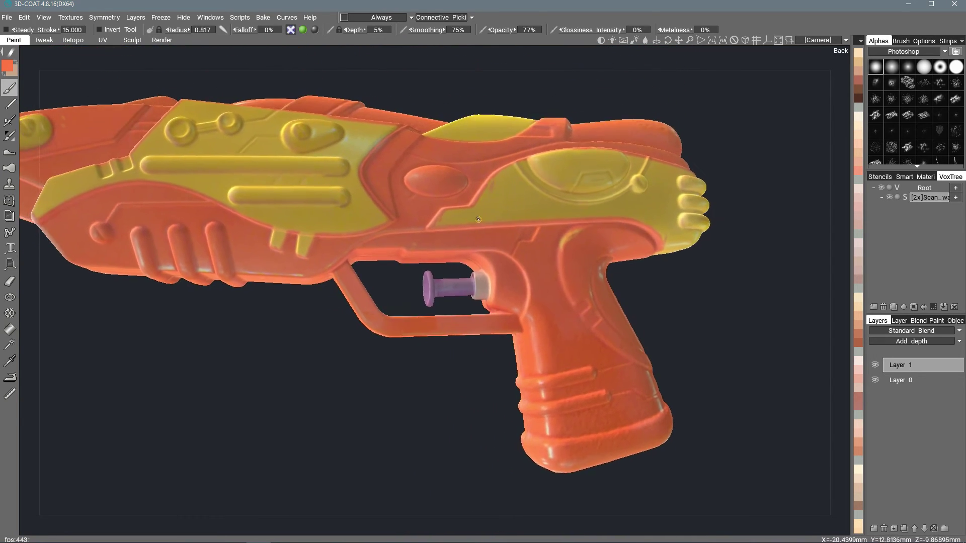
{"action": "mouse_move", "coordinate": [538, 232]}
{"action": "left_mouse_down", "text": "alt"}
{"action": "mouse_move", "coordinate": [568, 225]}
{"action": "mouse_move", "coordinate": [572, 334]}
{"action": "mouse_move", "coordinate": [548, 279]}
{"action": "left_mouse_up", "text": "alt"}
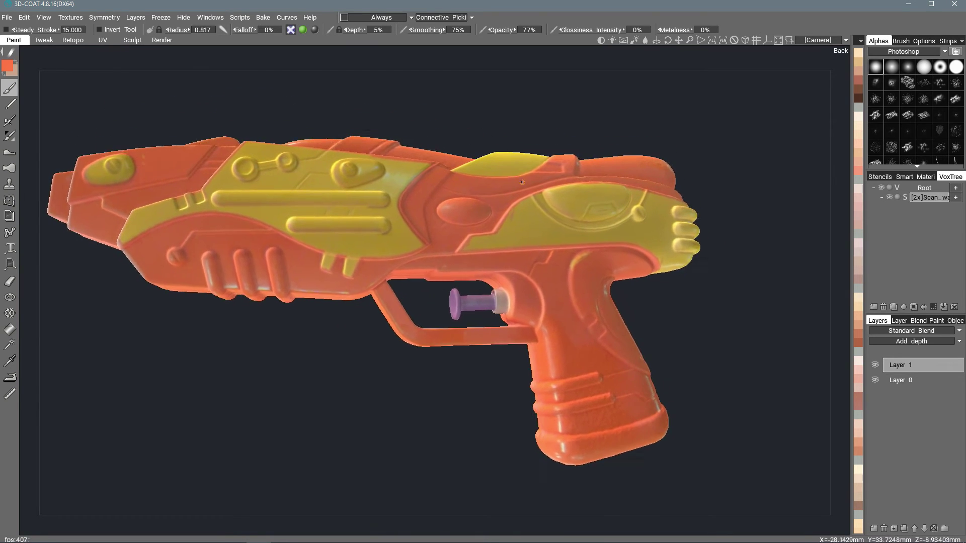
{"action": "right_click_drag", "start_coordinate": [547, 279], "coordinate": [516, 216], "text": "alt"}
{"action": "scroll", "coordinate": [516, 216], "scroll_direction": "up", "scroll_amount": 4}
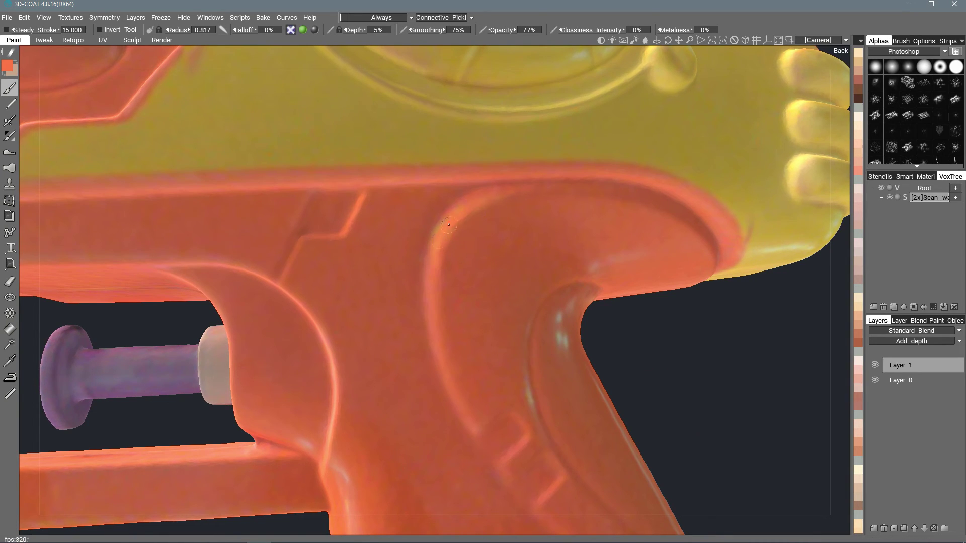
{"action": "scroll", "coordinate": [464, 205], "scroll_direction": "down", "scroll_amount": 10}
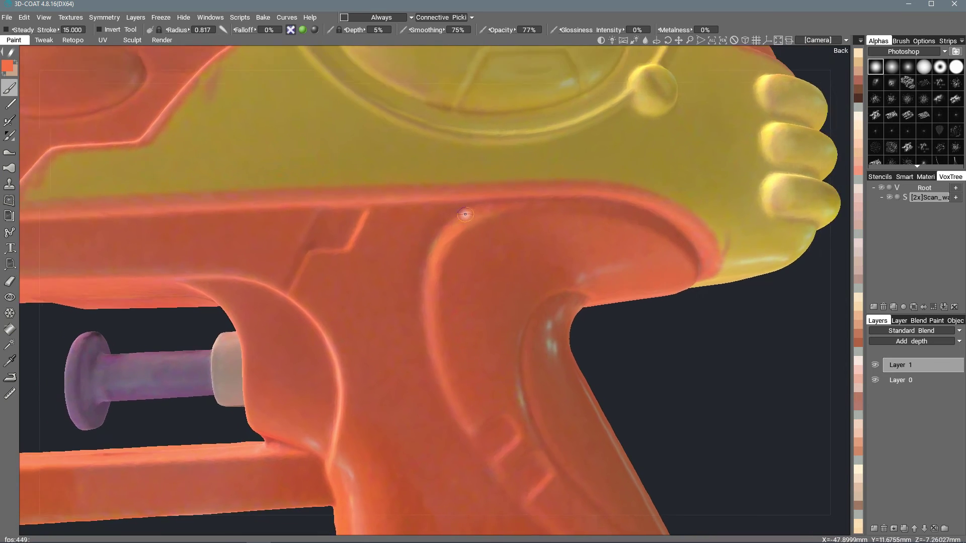
{"action": "scroll", "coordinate": [464, 205], "scroll_direction": "down", "scroll_amount": 4}
{"action": "left_click_drag", "start_coordinate": [453, 183], "coordinate": [423, 131]}
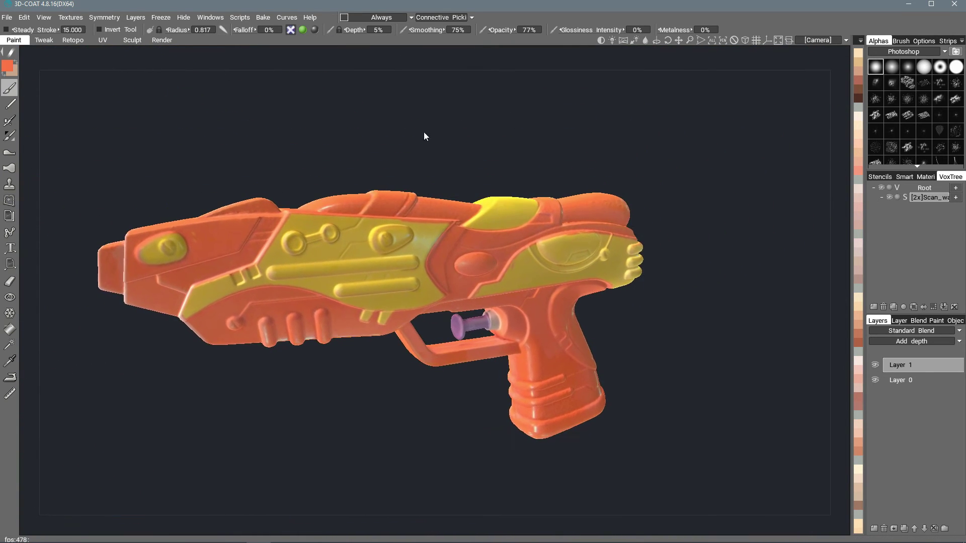
{"action": "left_click_drag", "start_coordinate": [249, 179], "coordinate": [276, 129]}
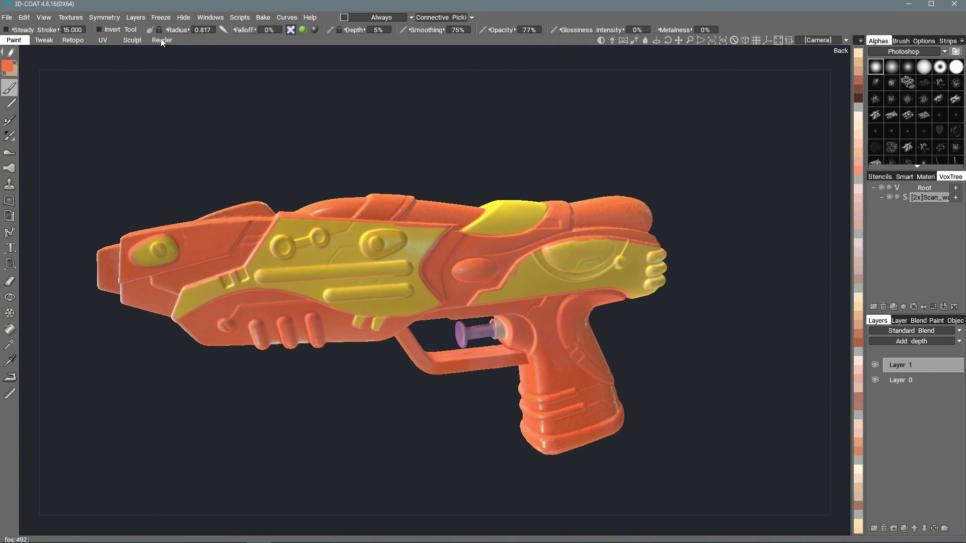
- Switch to the Render room and view the water gun at an angle from its grip end
{"action": "left_click", "coordinate": [161, 39]}
{"action": "left_click_drag", "start_coordinate": [349, 113], "coordinate": [483, 203]}
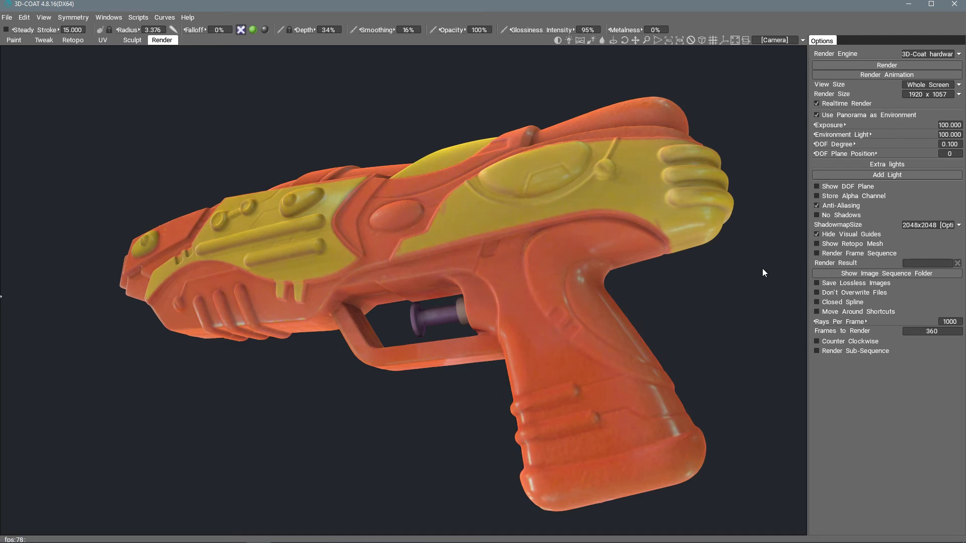